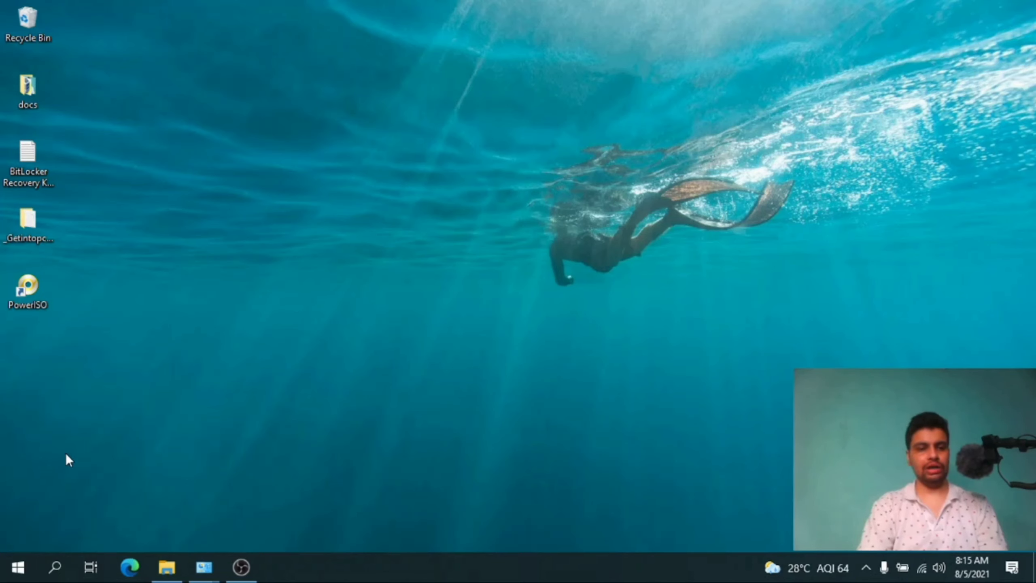
Open the Prefetch folder with the Run command and delete all its files, skipping any file in use
{"action": "key", "text": "super+r"}
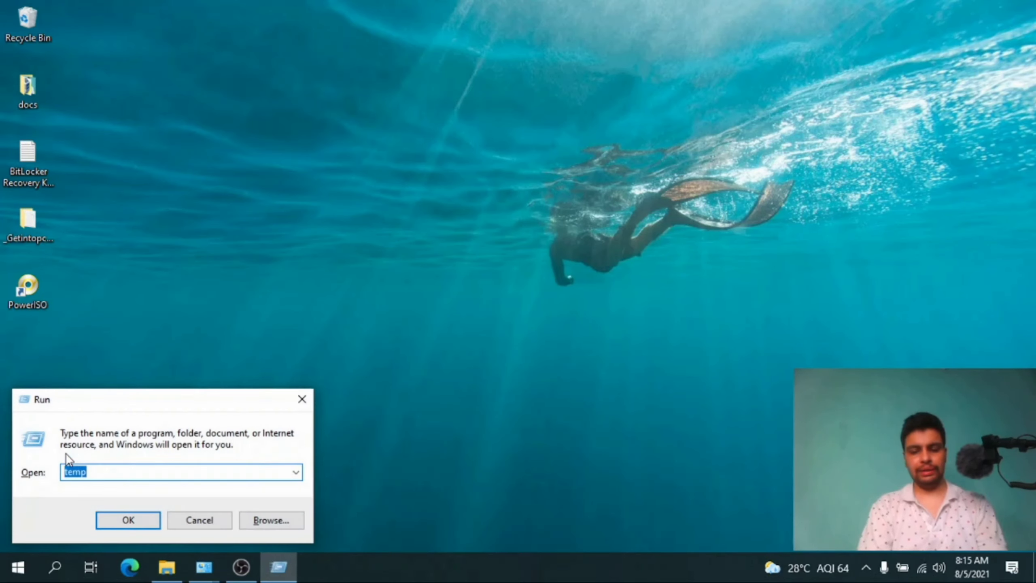
{"action": "type", "text": "pr"}
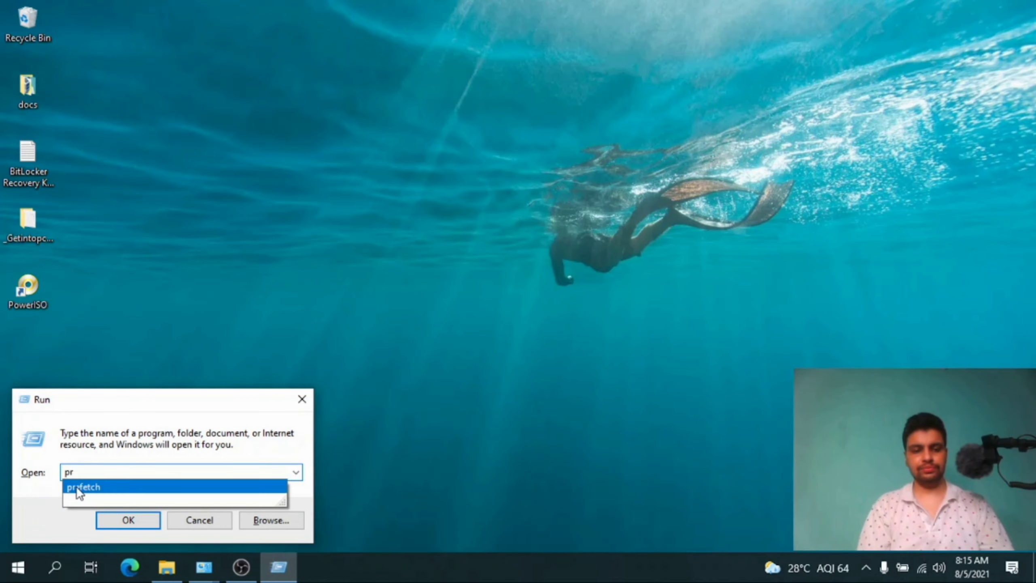
{"action": "left_click", "coordinate": [163, 488]}
{"action": "left_click", "coordinate": [121, 522]}
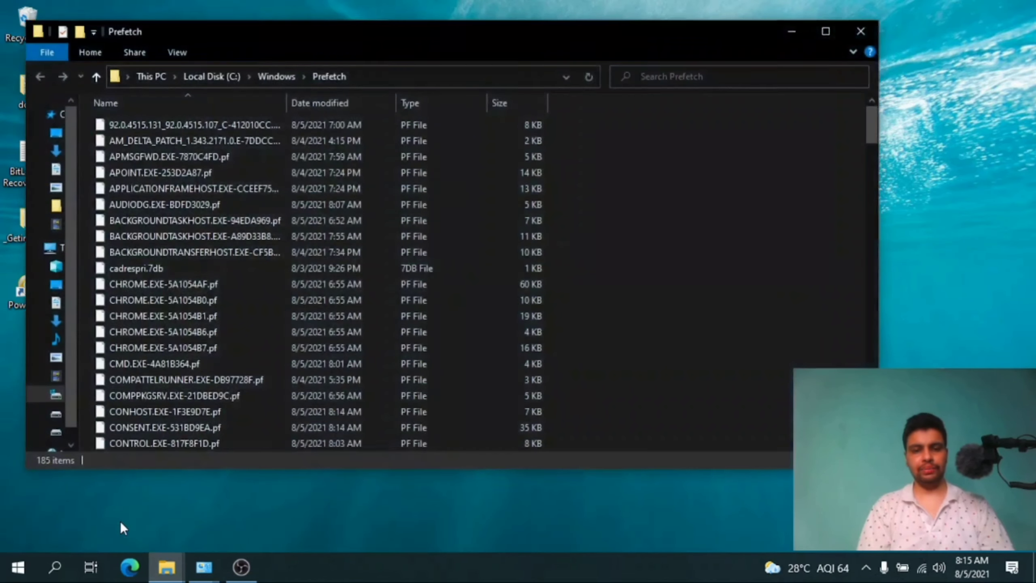
{"action": "key", "text": "ctrl+a"}
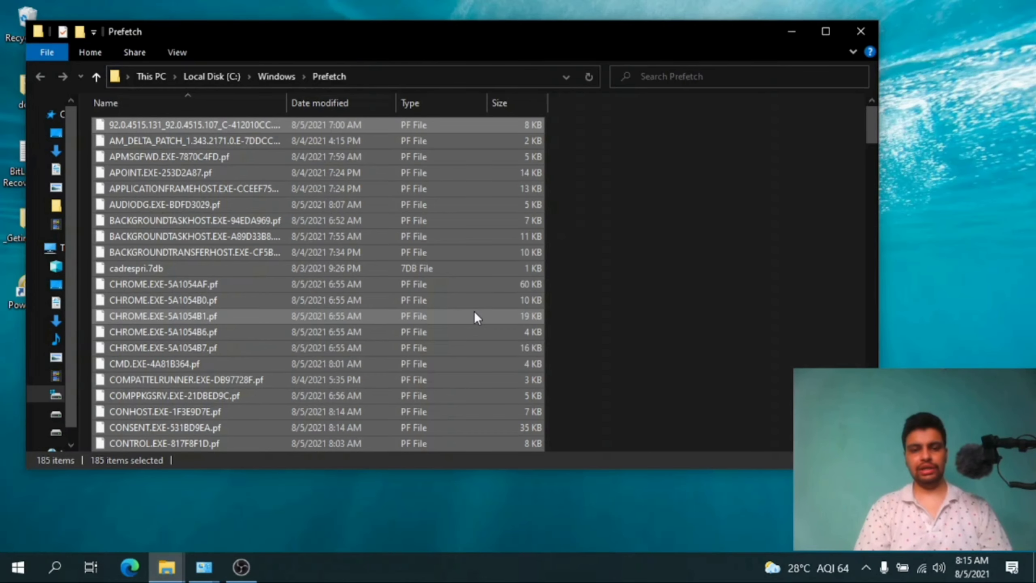
{"action": "key", "text": "Delete"}
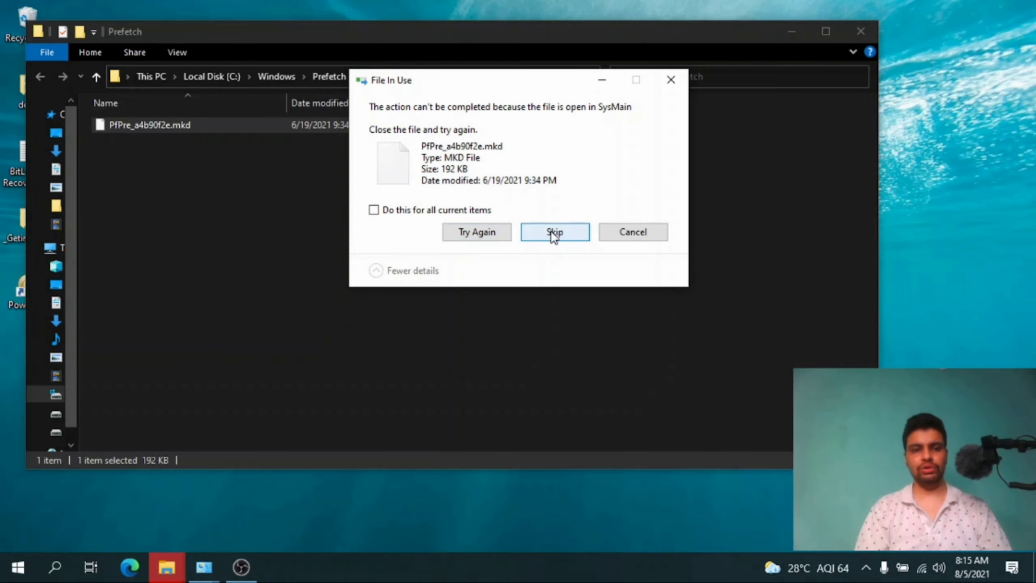
{"action": "left_click", "coordinate": [552, 231]}
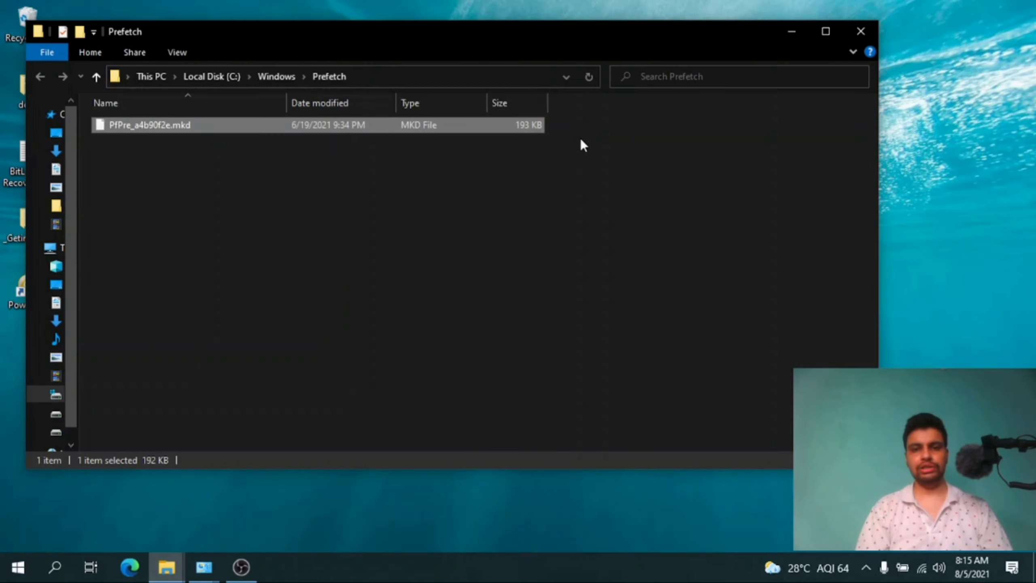
{"action": "left_click", "coordinate": [861, 32]}
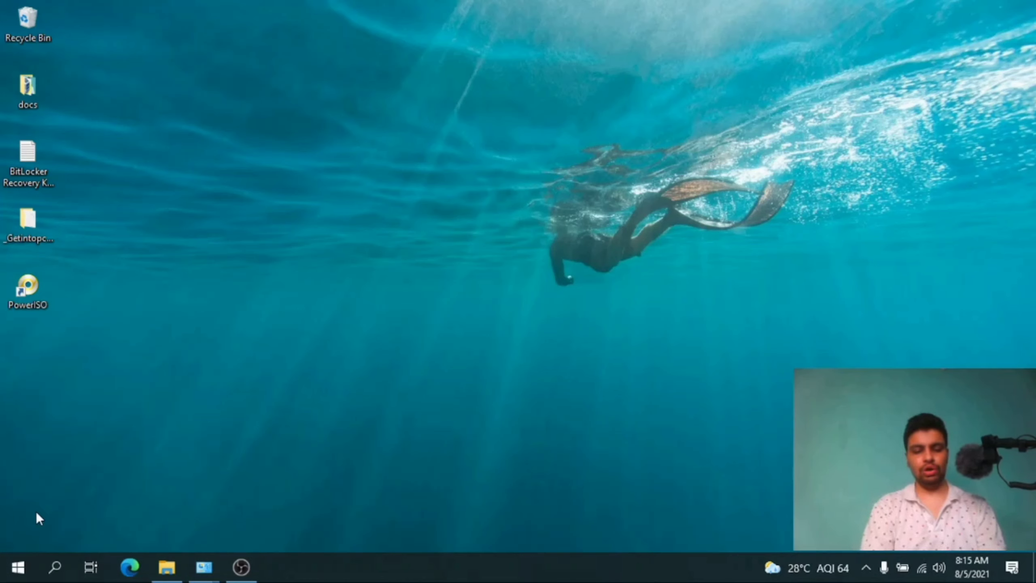
Open the user's temporary folder by running %temp% and delete all its contents, skipping any file in use
{"action": "key", "text": "super+r"}
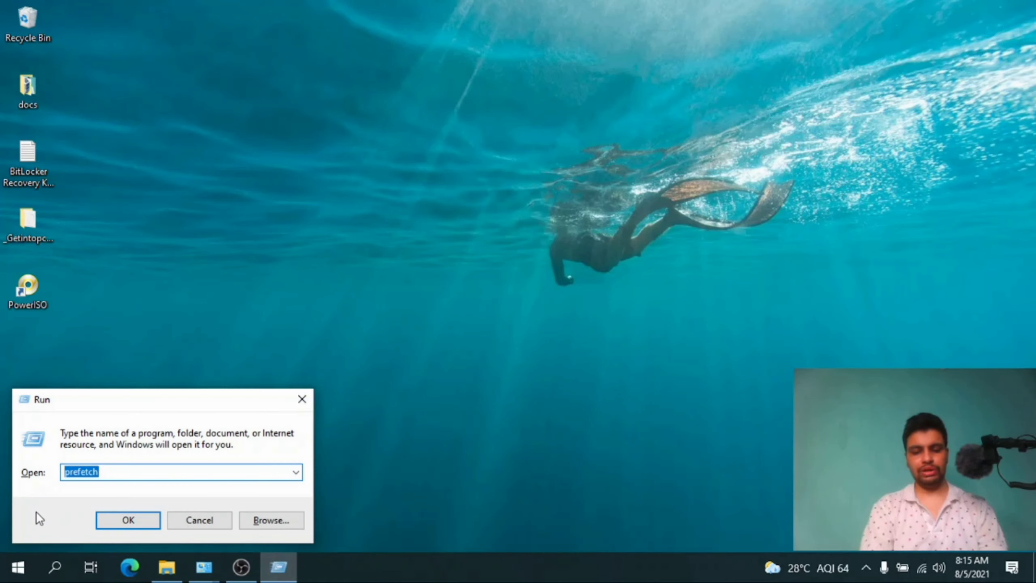
{"action": "type", "text": "%t"}
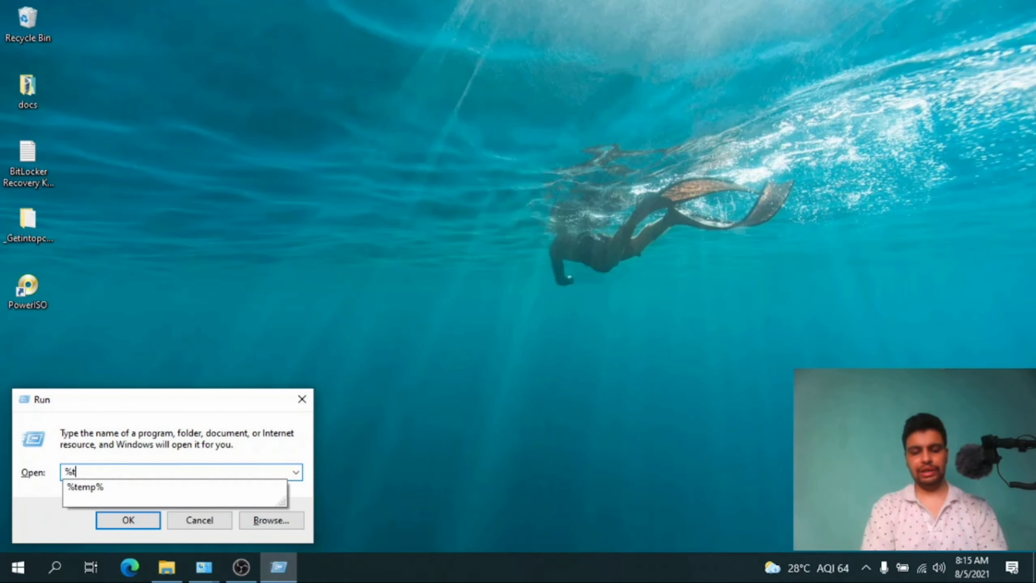
{"action": "type", "text": "emp%"}
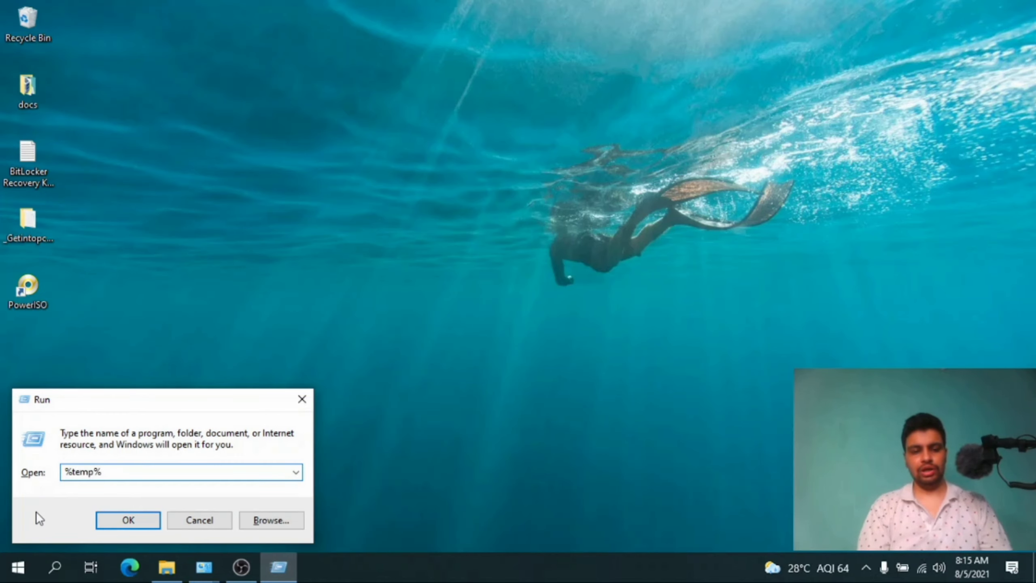
{"action": "left_click", "coordinate": [131, 516]}
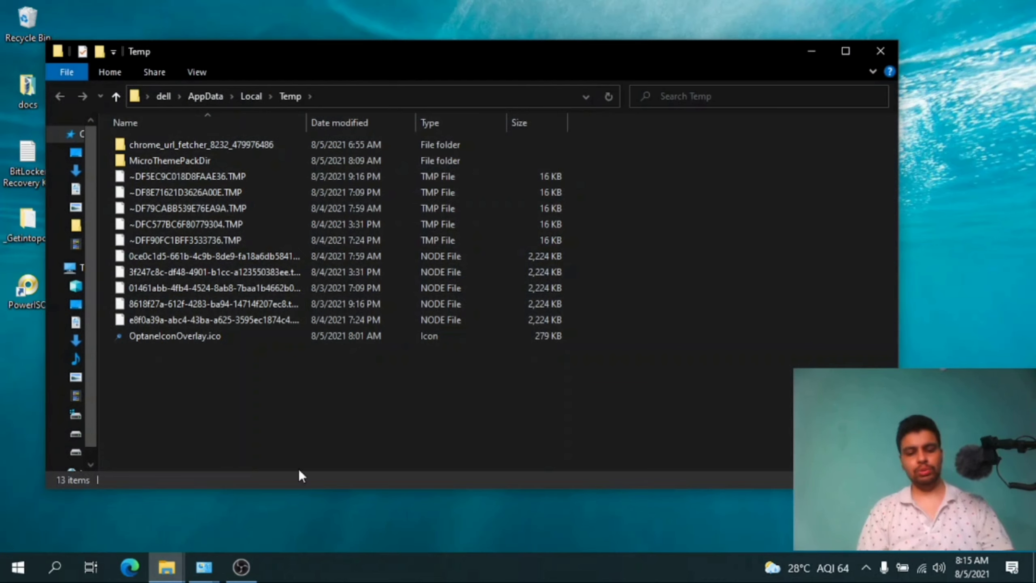
{"action": "key", "text": "ctrl+a"}
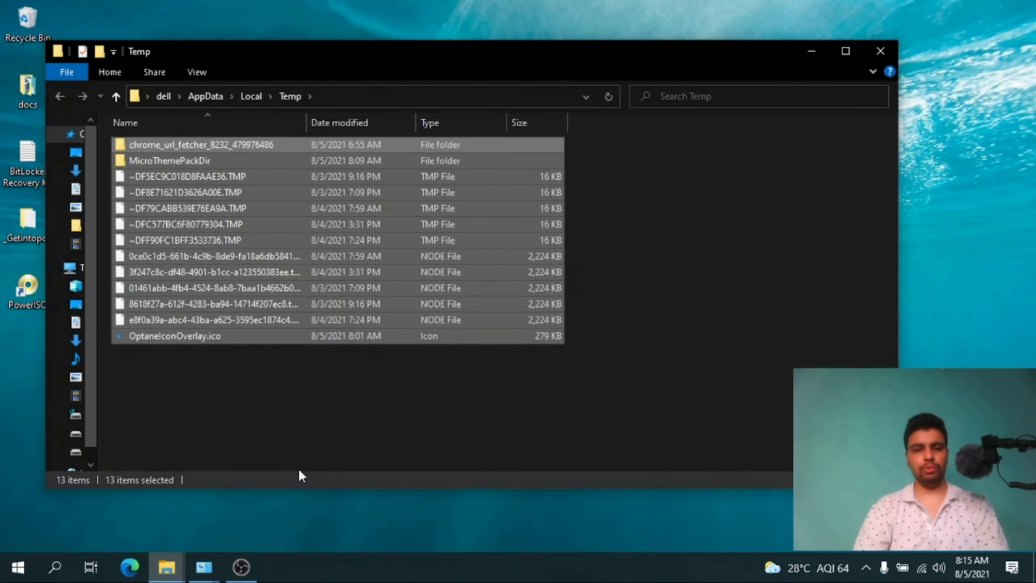
{"action": "key", "text": "Delete"}
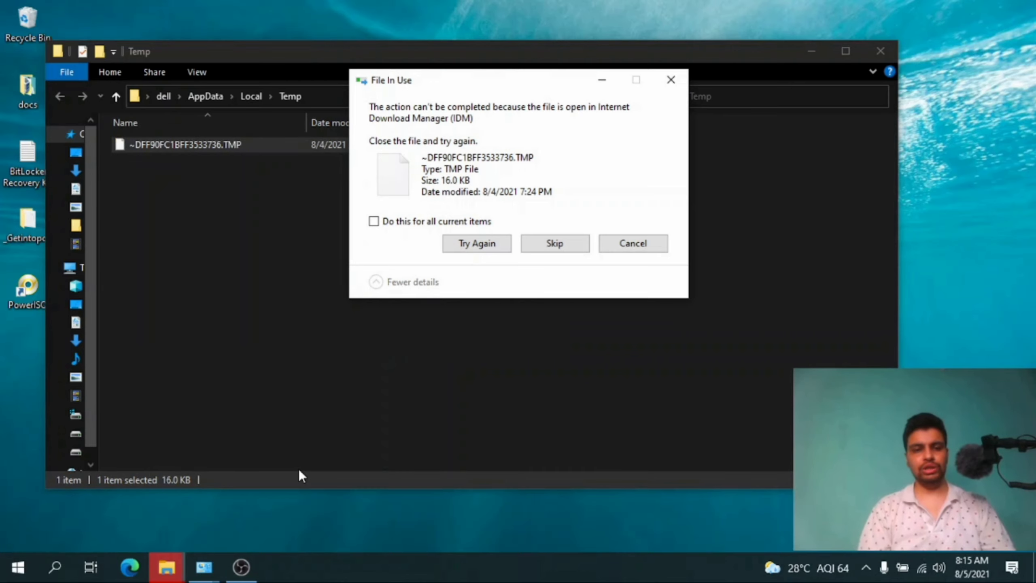
{"action": "left_click", "coordinate": [550, 244]}
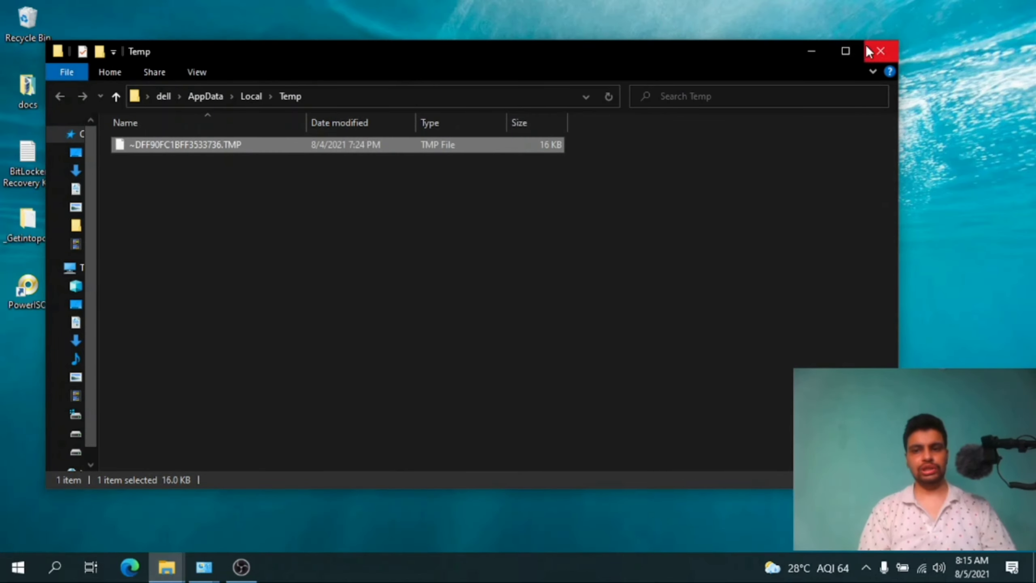
{"action": "left_click", "coordinate": [881, 51]}
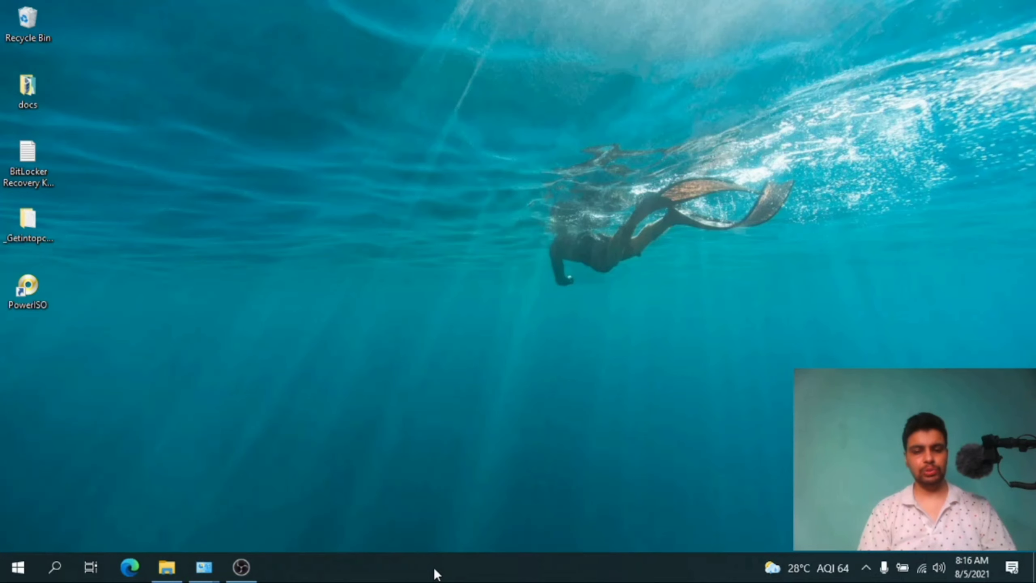
Check Task Manager's list of startup programs, and close Task Manager
{"action": "right_click", "coordinate": [444, 576]}
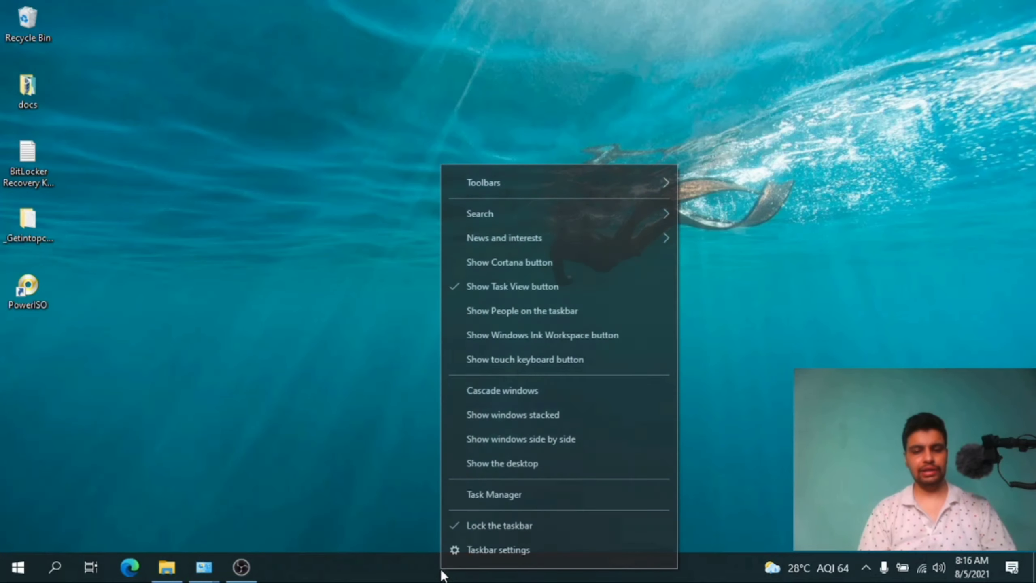
{"action": "left_click", "coordinate": [489, 495]}
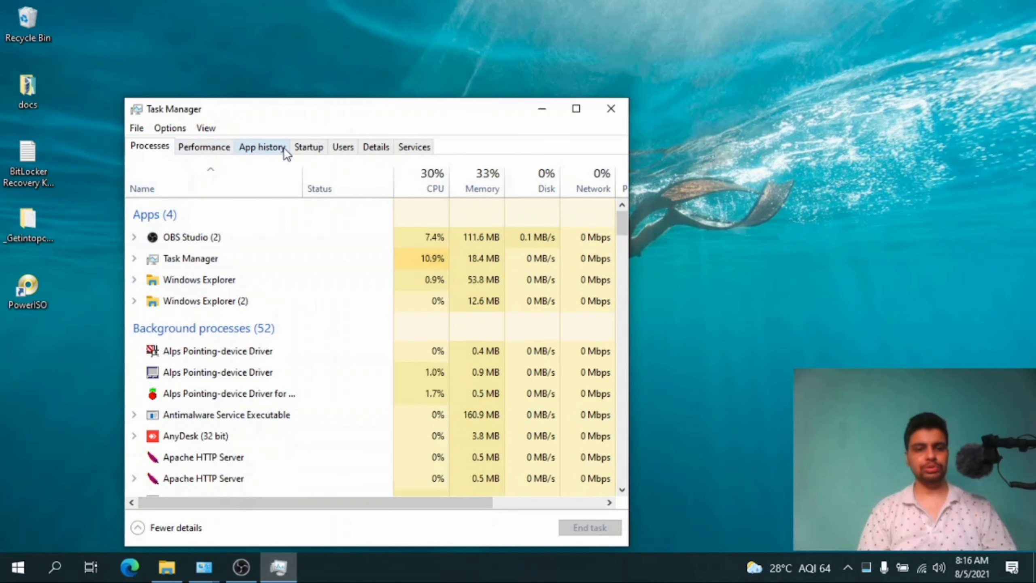
{"action": "left_click", "coordinate": [315, 152]}
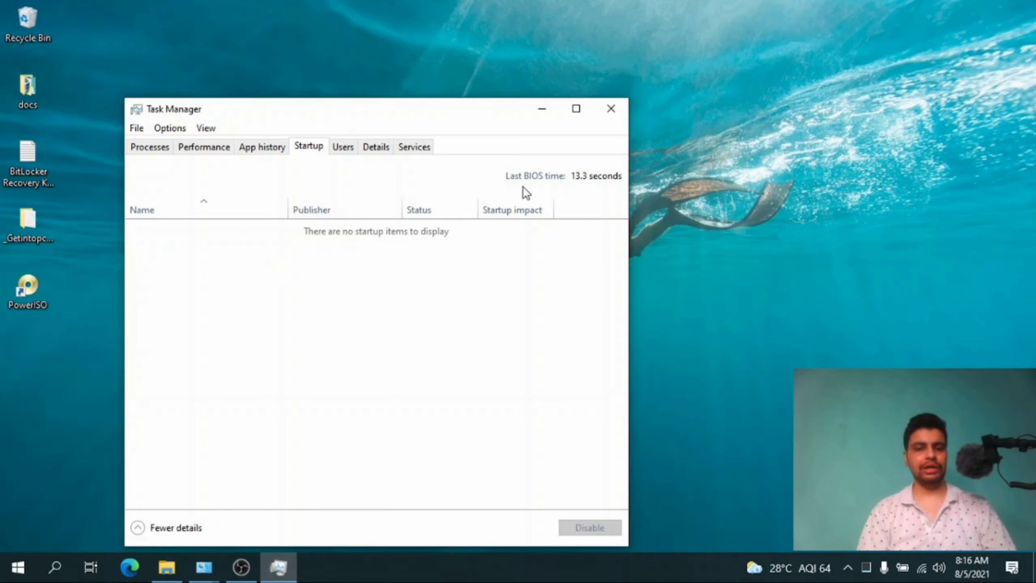
{"action": "left_click", "coordinate": [613, 112]}
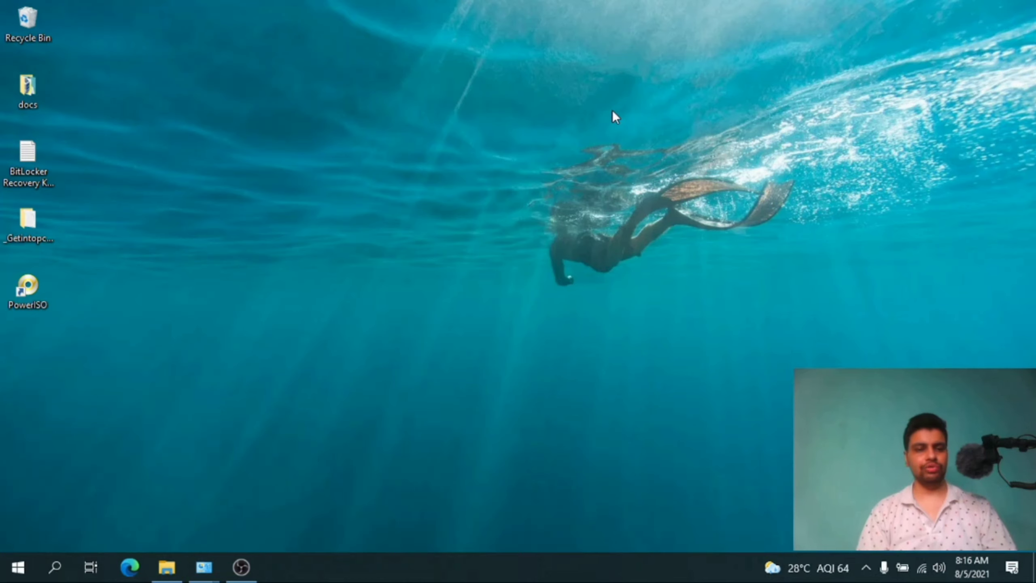
Open the Optimize Drives tool from the properties of Local Disk (C:)
{"action": "left_click", "coordinate": [166, 567]}
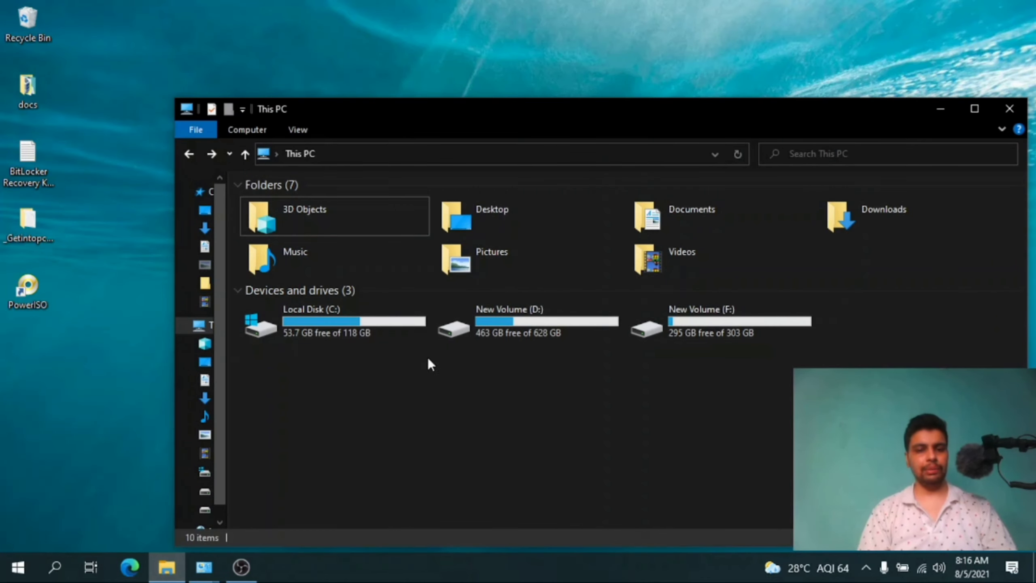
{"action": "left_click", "coordinate": [319, 322]}
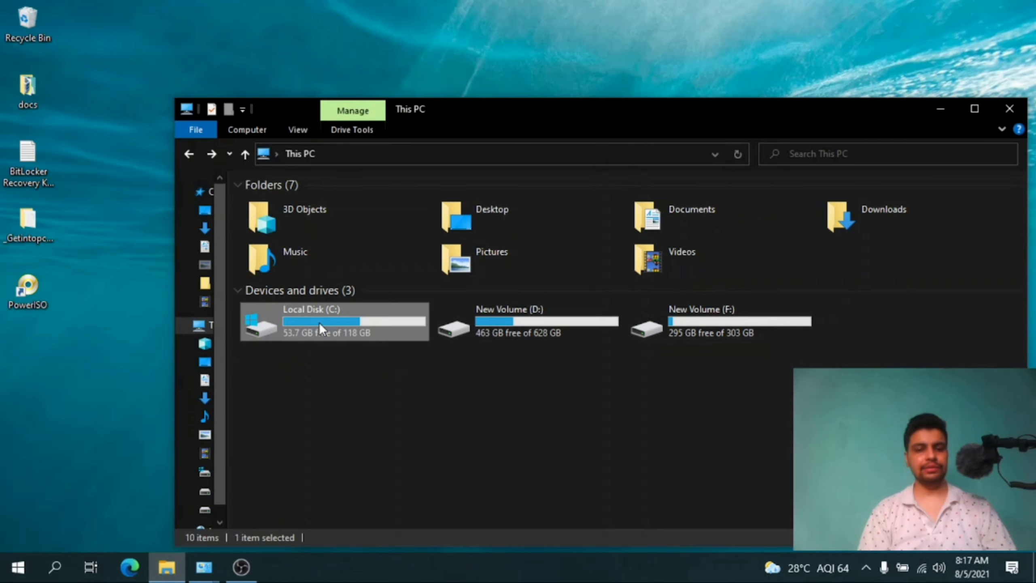
{"action": "right_click", "coordinate": [319, 323]}
{"action": "left_click", "coordinate": [385, 543]}
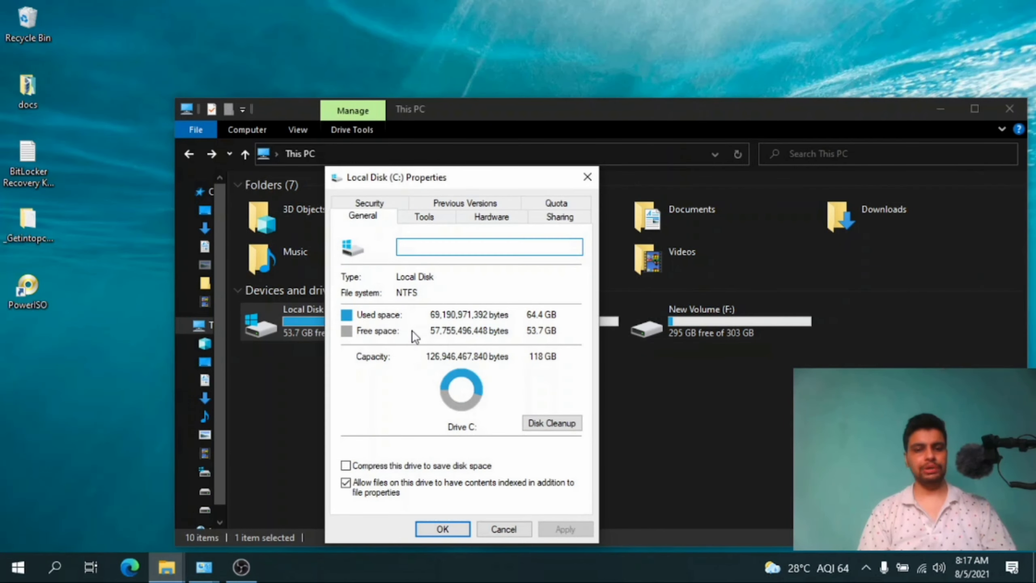
{"action": "left_click", "coordinate": [420, 216]}
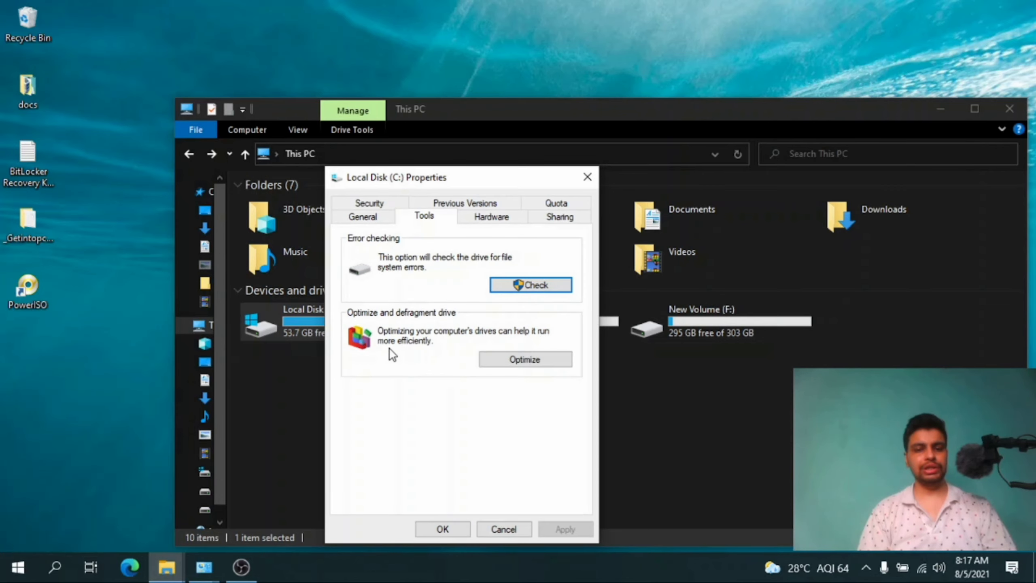
{"action": "left_click", "coordinate": [517, 361]}
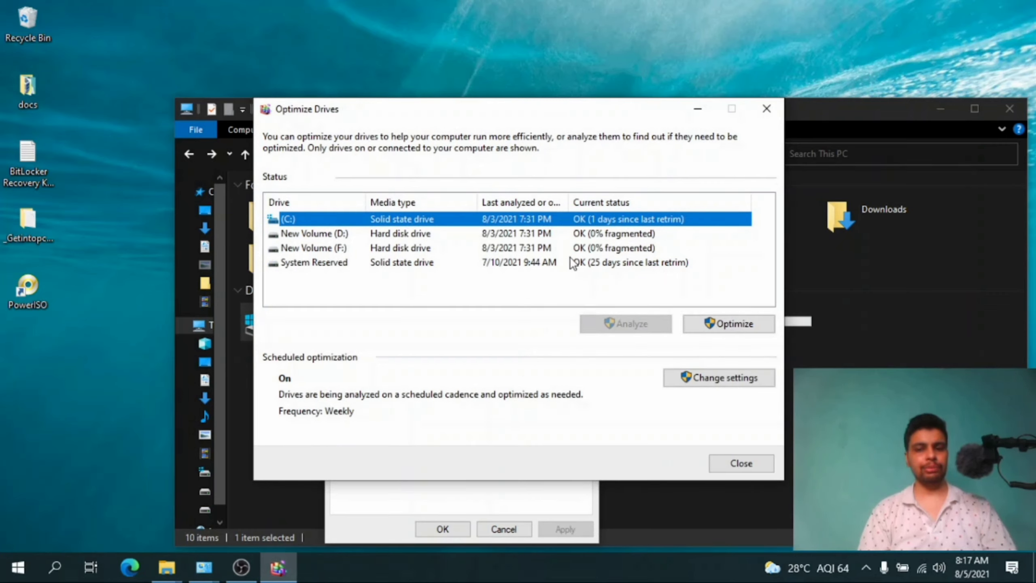
Optimize the C: drive and New Volume (D:)
{"action": "left_click", "coordinate": [707, 323]}
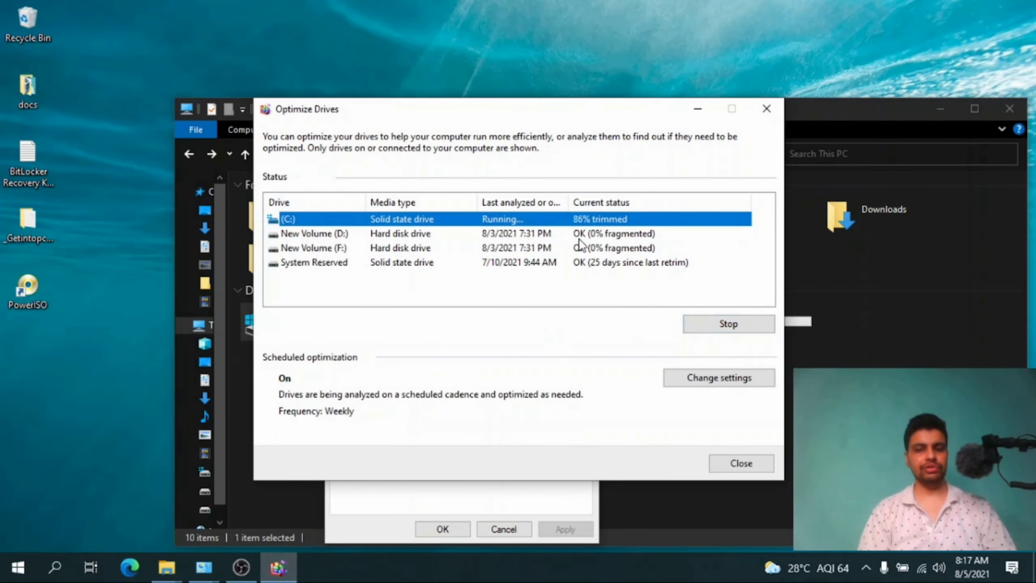
{"action": "left_click", "coordinate": [601, 237]}
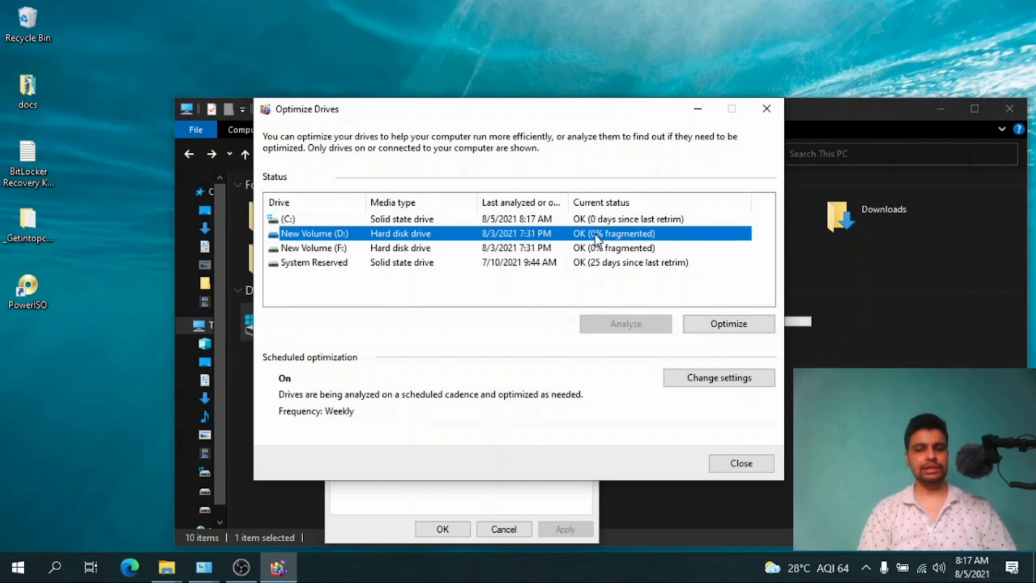
{"action": "left_click", "coordinate": [713, 326]}
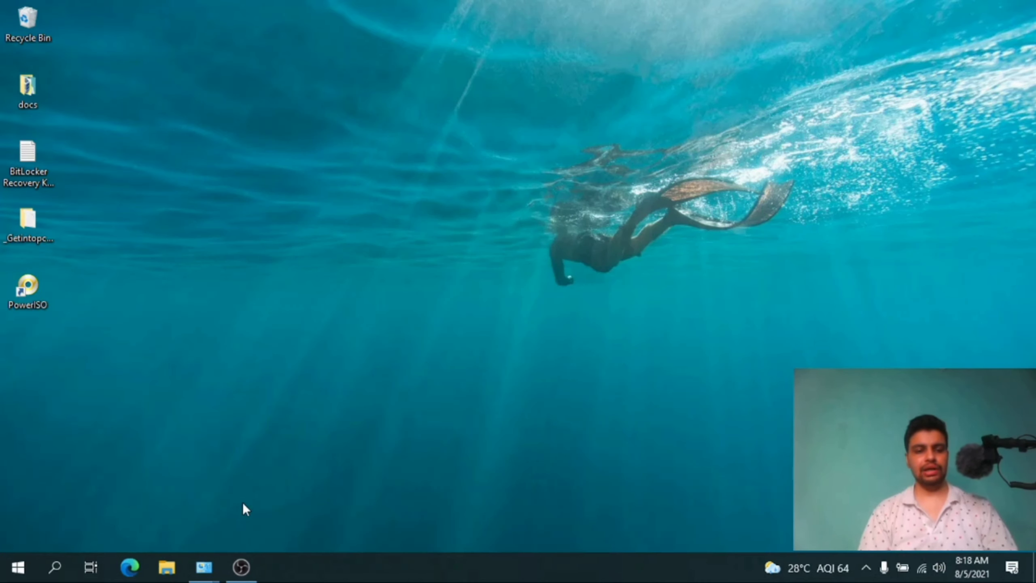
Look through the Start menu's app list and check the uninstall option for Snip & Sketch without removing it
{"action": "left_click", "coordinate": [17, 567]}
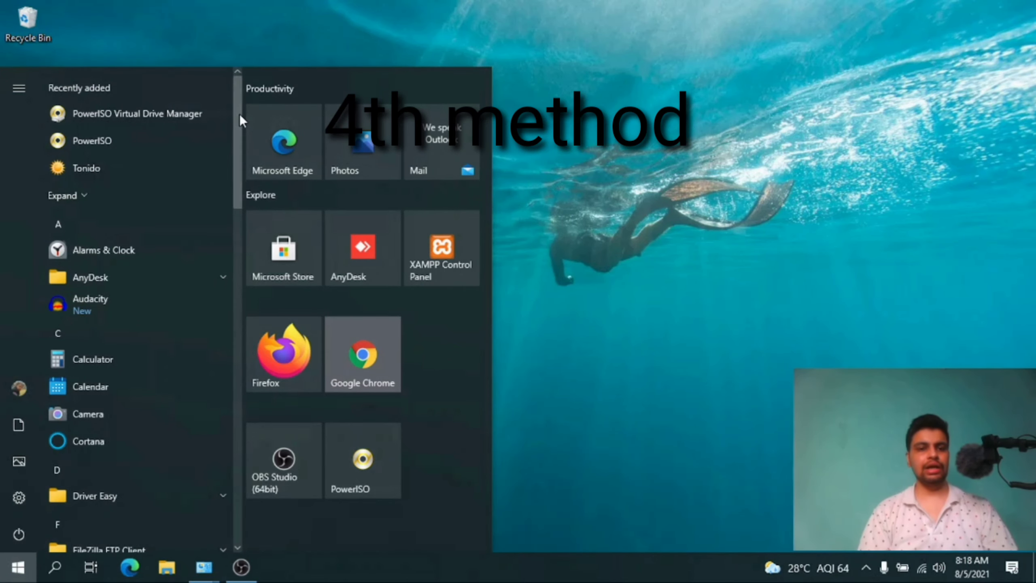
{"action": "left_click_drag", "start_coordinate": [238, 114], "coordinate": [228, 383]}
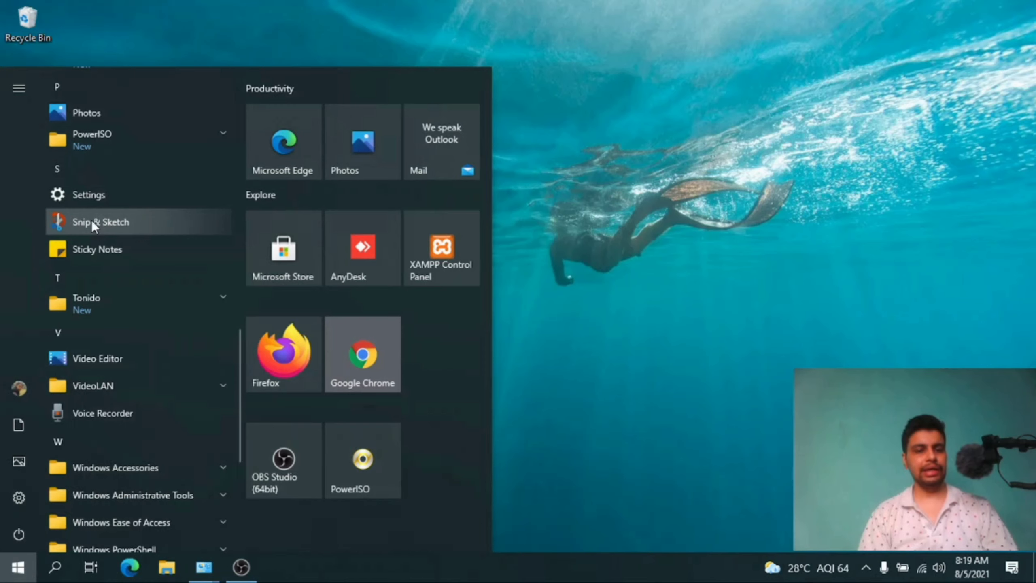
{"action": "right_click", "coordinate": [90, 221]}
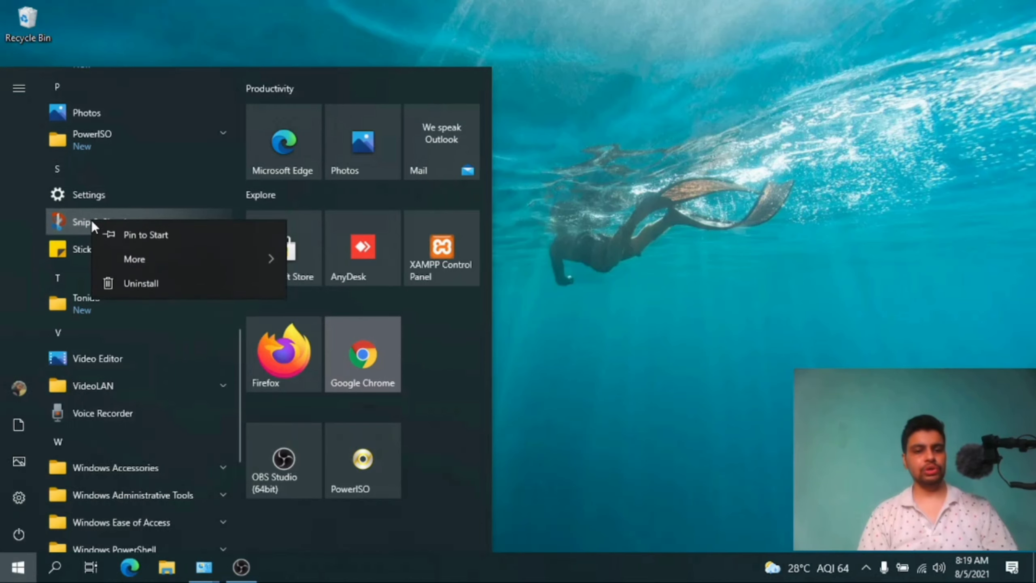
{"action": "left_click", "coordinate": [228, 82]}
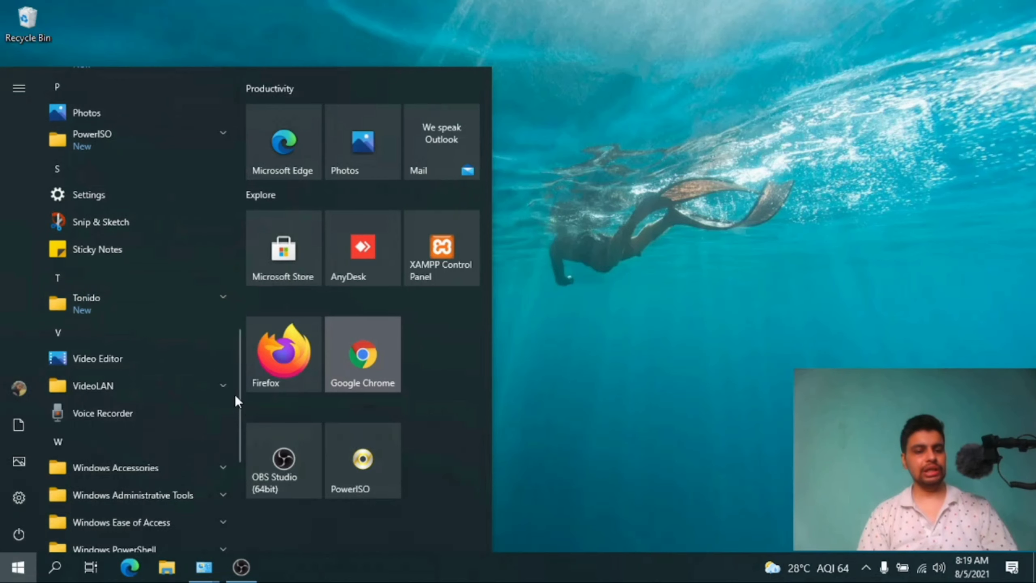
{"action": "left_click_drag", "start_coordinate": [238, 384], "coordinate": [238, 234]}
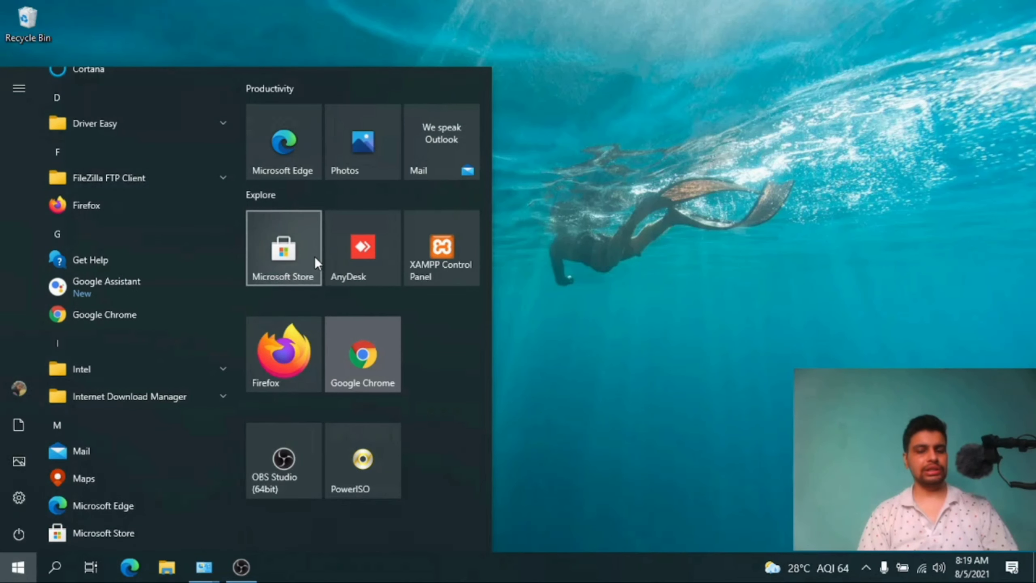
{"action": "key", "text": "Escape"}
Open Programs and Features from Control Panel and look through the installed programs for ones to uninstall
{"action": "mouse_move", "coordinate": [217, 568]}
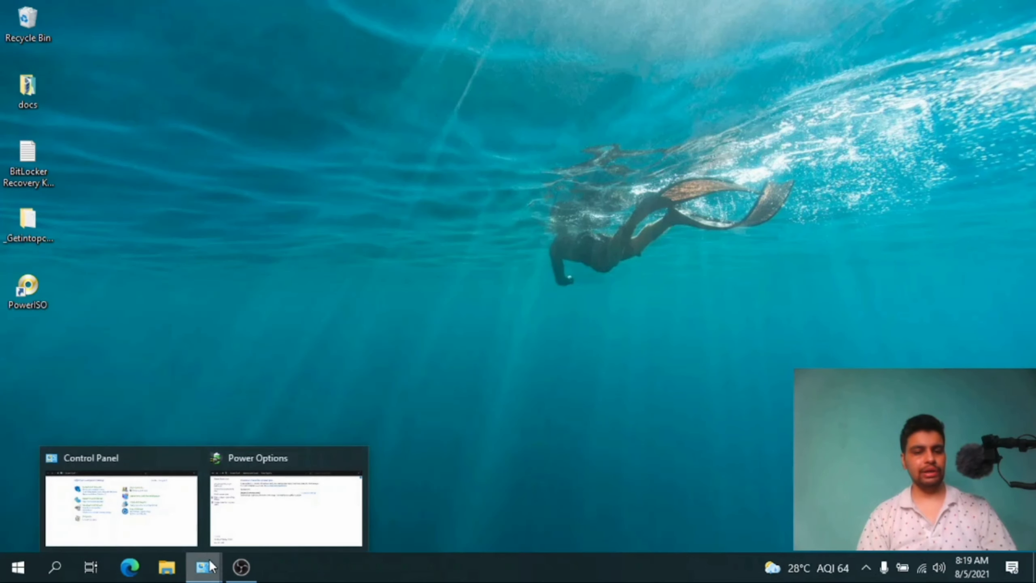
{"action": "left_click", "coordinate": [145, 529]}
{"action": "left_click", "coordinate": [355, 358]}
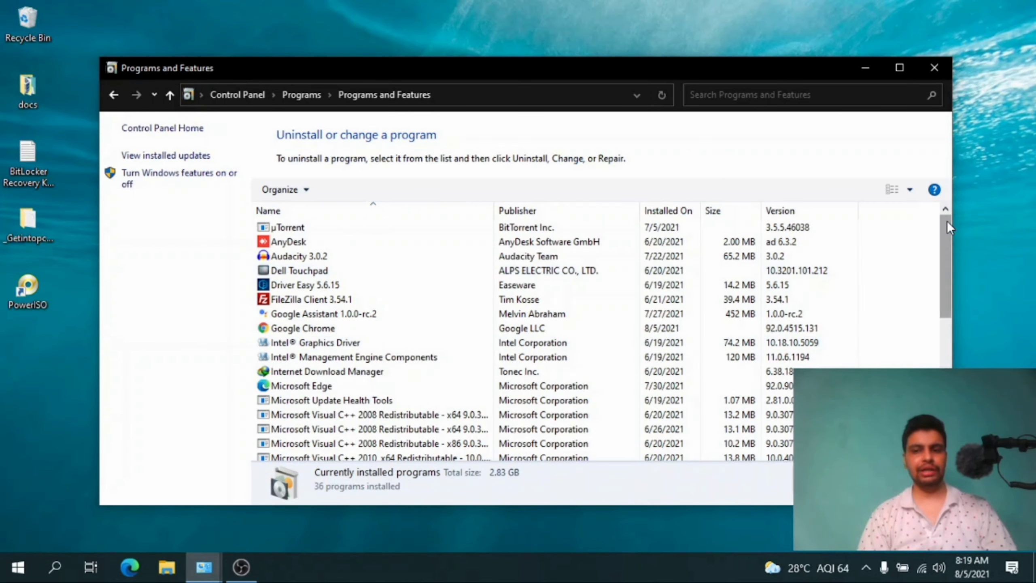
{"action": "left_click_drag", "start_coordinate": [947, 246], "coordinate": [949, 278]}
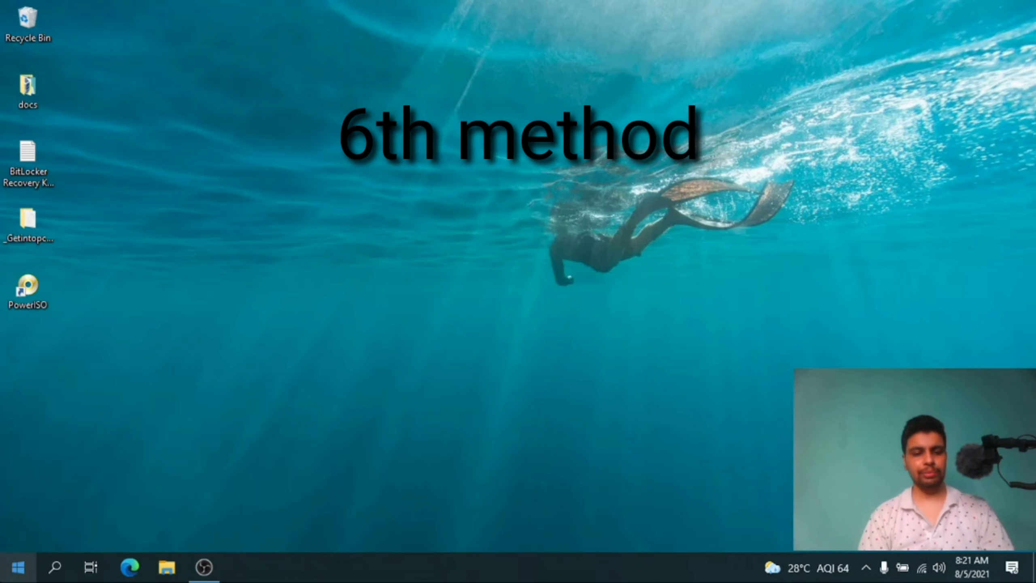
Search for cmd and open the Command Prompt as administrator
{"action": "left_click", "coordinate": [18, 567]}
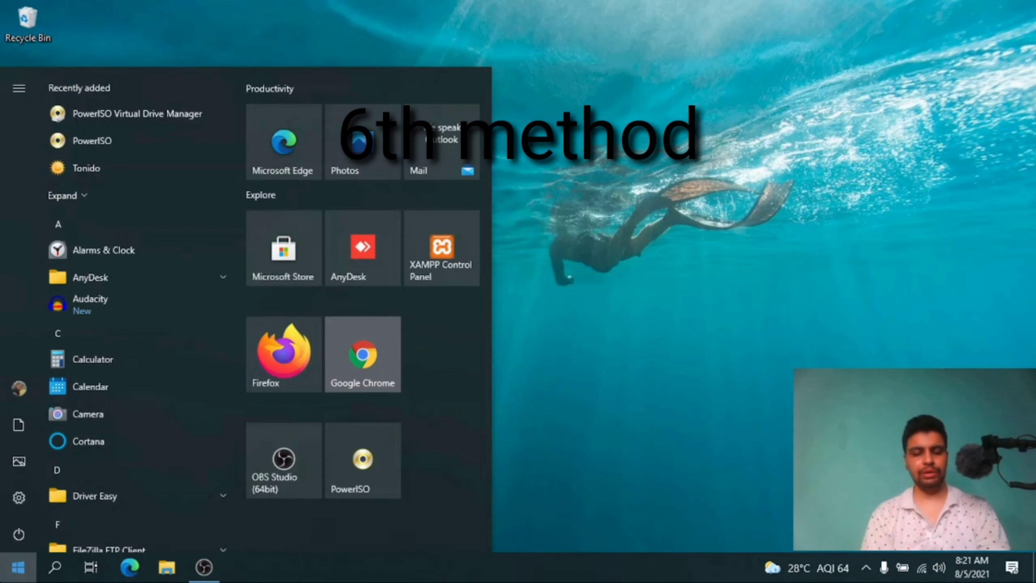
{"action": "type", "text": "cmd"}
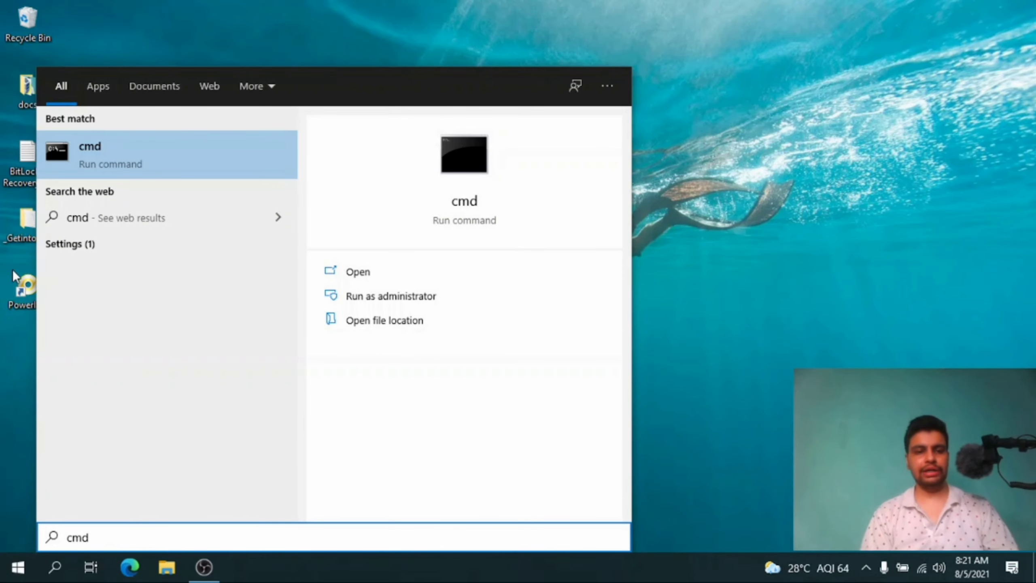
{"action": "right_click", "coordinate": [153, 149]}
{"action": "left_click", "coordinate": [205, 175]}
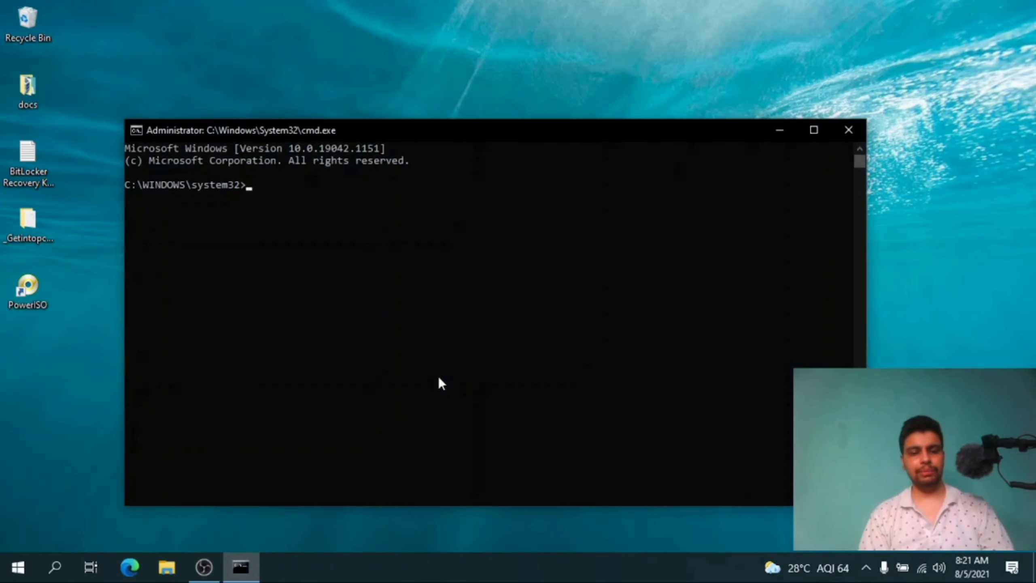
Check the Windows activation expiry by running slmgr /xpr, and close the Command Prompt
{"action": "type", "text": "slmgr"}
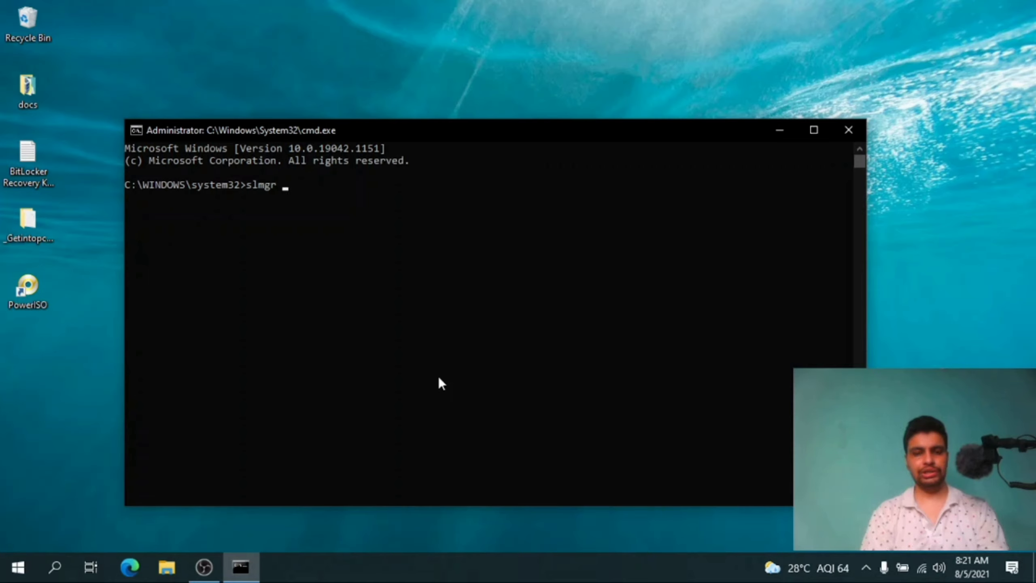
{"action": "type", "text": "xpr"}
{"action": "key", "text": "Return"}
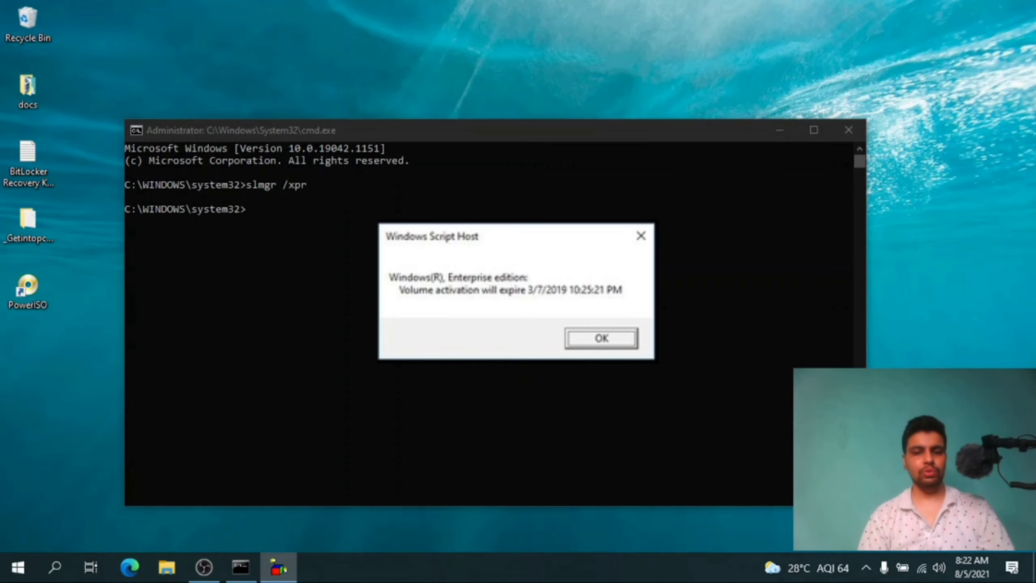
{"action": "left_click", "coordinate": [848, 130]}
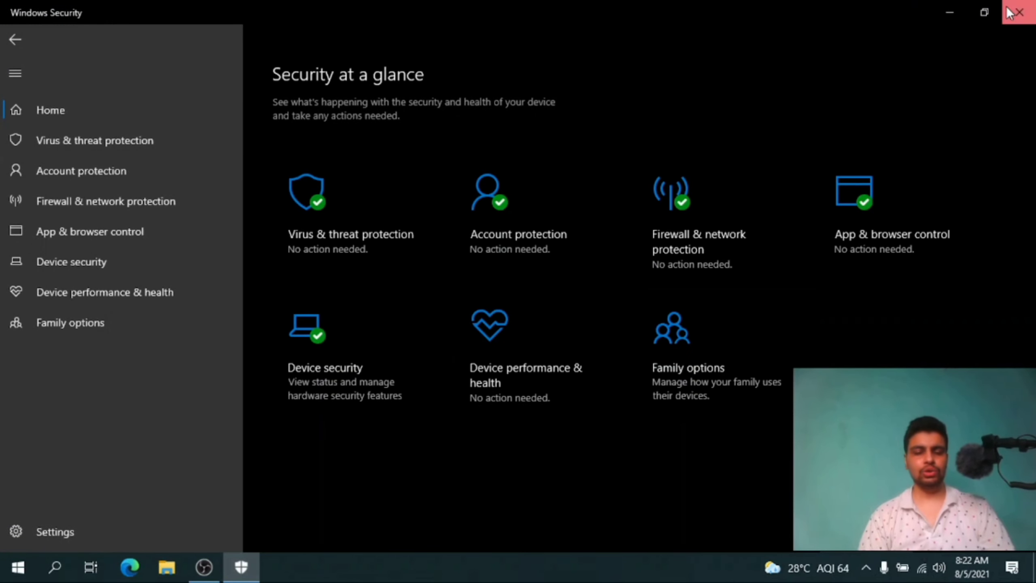
Close Windows Security, open the Check for updates settings to review the Windows Update status, and close Settings
{"action": "left_click", "coordinate": [1020, 12]}
{"action": "left_click", "coordinate": [18, 568]}
{"action": "type", "text": "upd"}
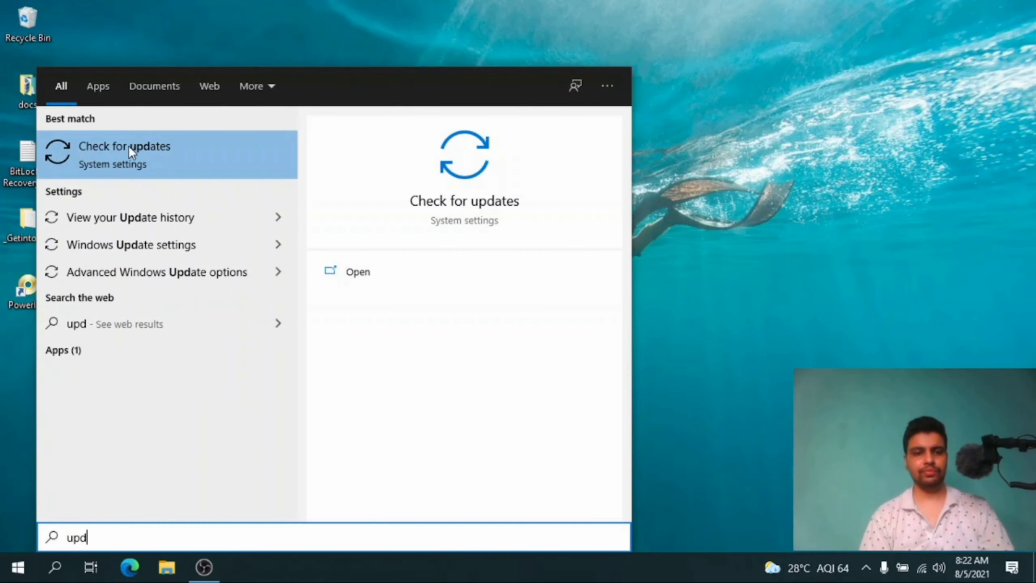
{"action": "left_click", "coordinate": [131, 151]}
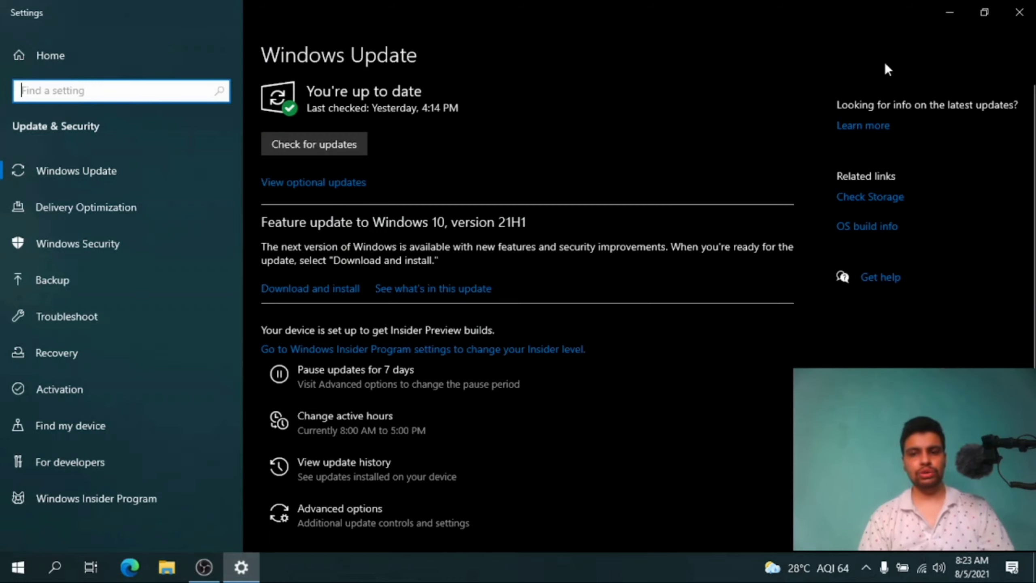
{"action": "key", "text": "alt+F4"}
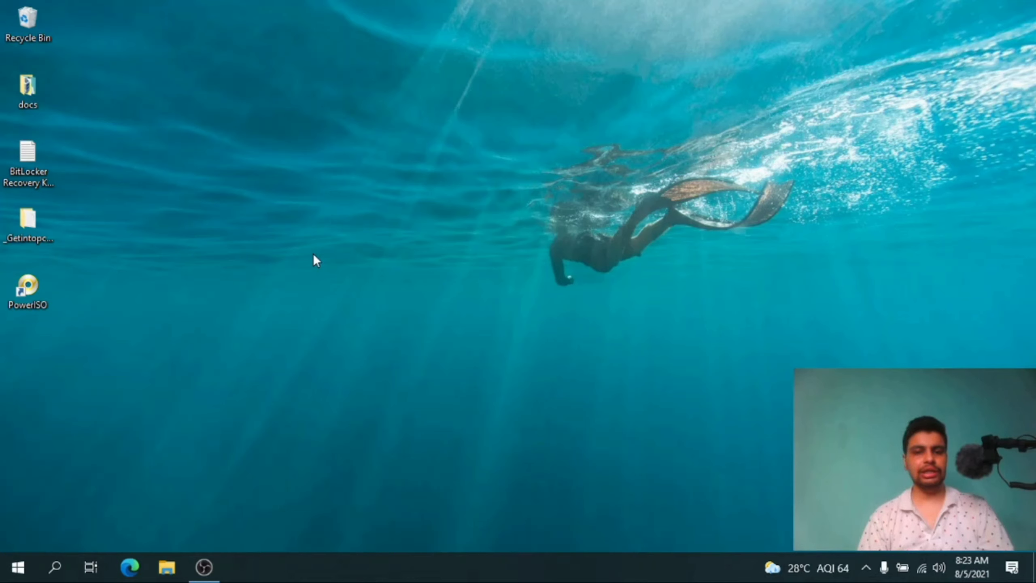